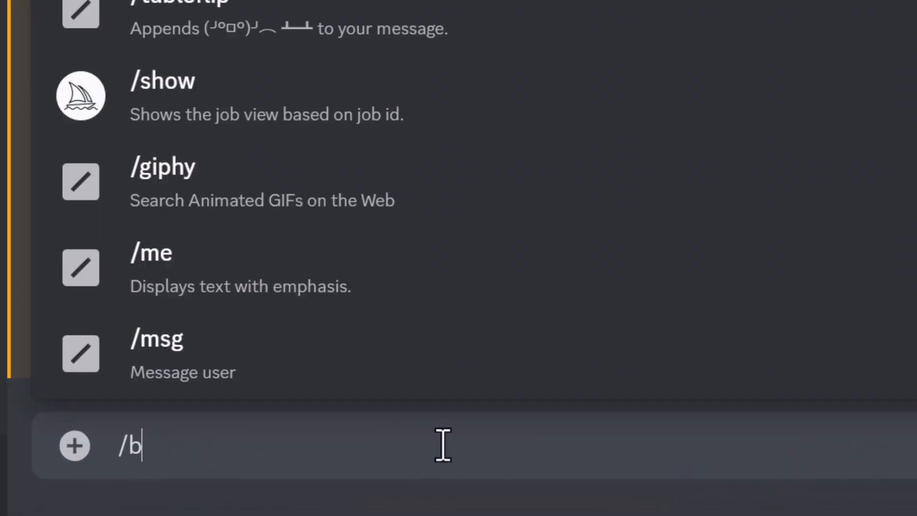
{"action": "type", "text": "lend"}
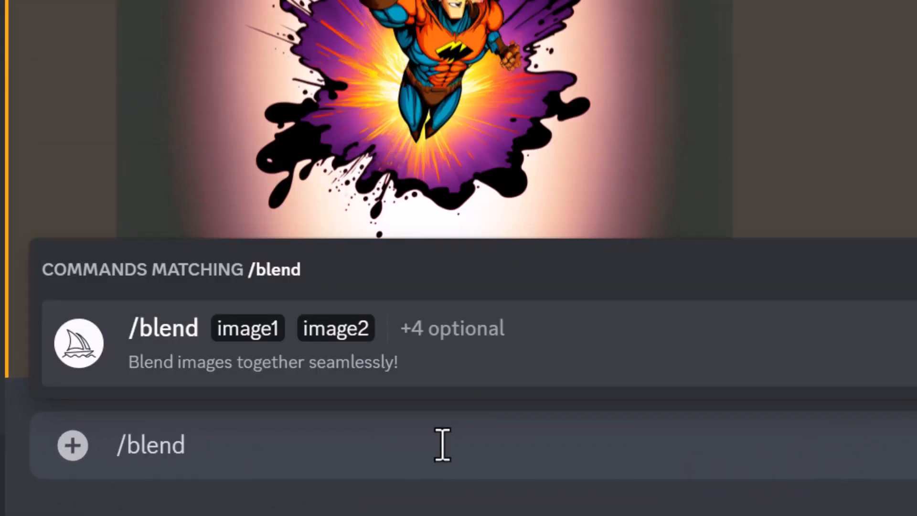
- Select Midjourney's /blend command so it waits for its two image uploads
{"action": "key", "text": "Return"}
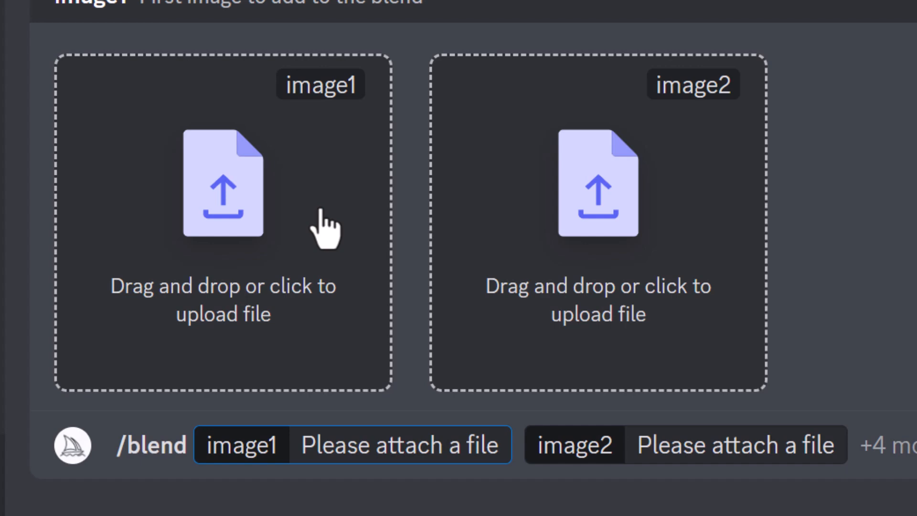
- Attach the orange-and-purple superhero jpg as the blend's first image
{"action": "left_click", "coordinate": [228, 236]}
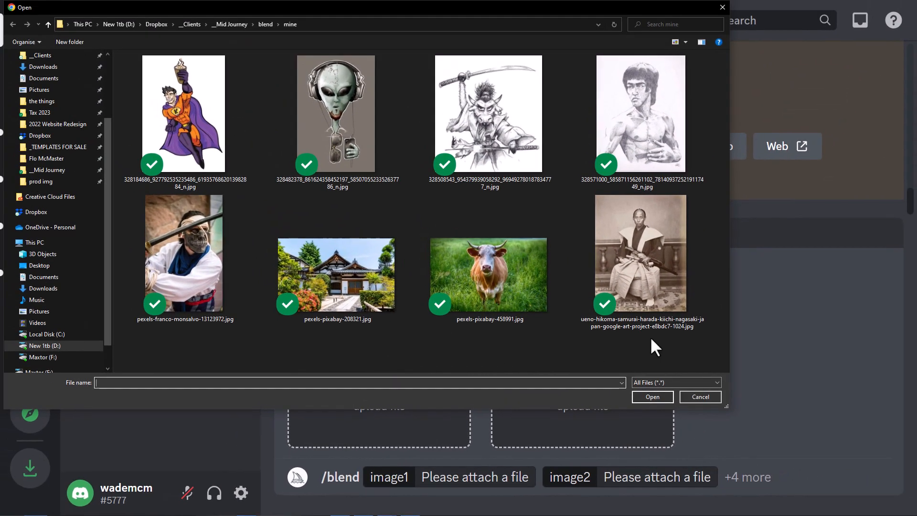
{"action": "left_click", "coordinate": [199, 117]}
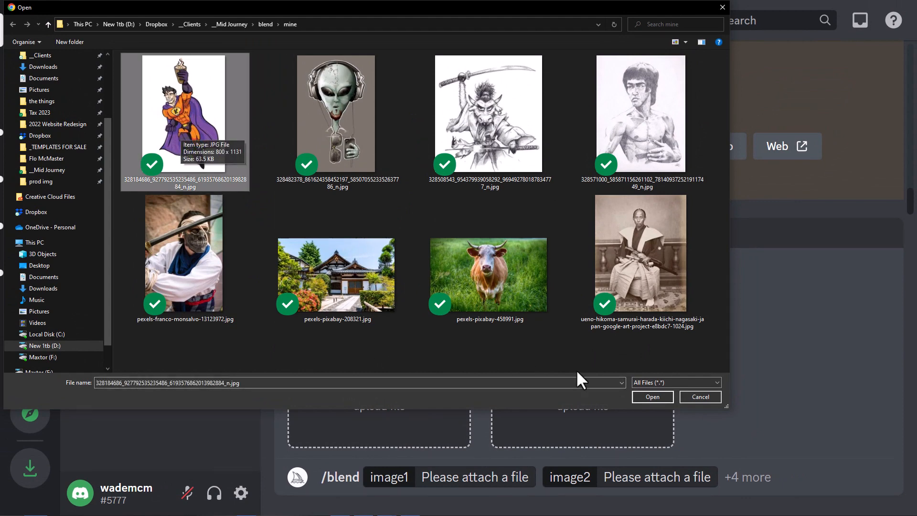
{"action": "left_click", "coordinate": [653, 397]}
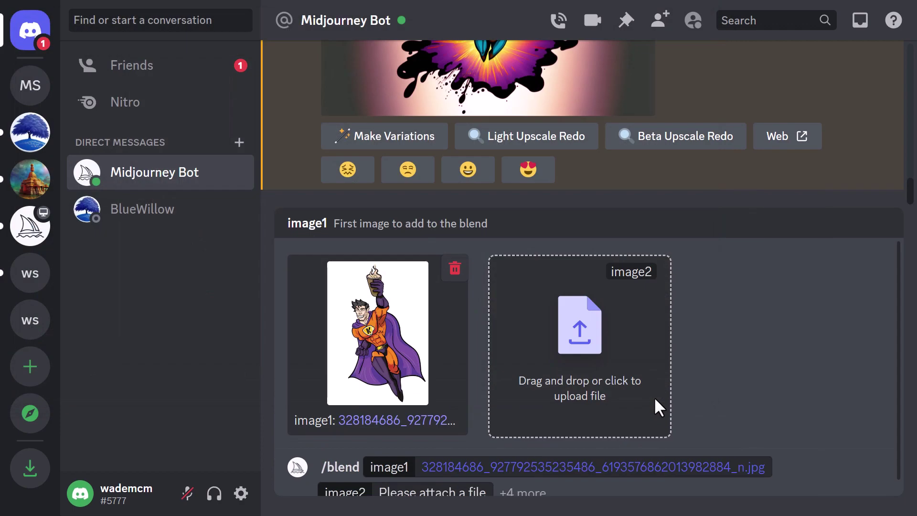
- Attach the temple photo pexels-pixabay-208321.jpg as the blend's second image
{"action": "left_click", "coordinate": [572, 350]}
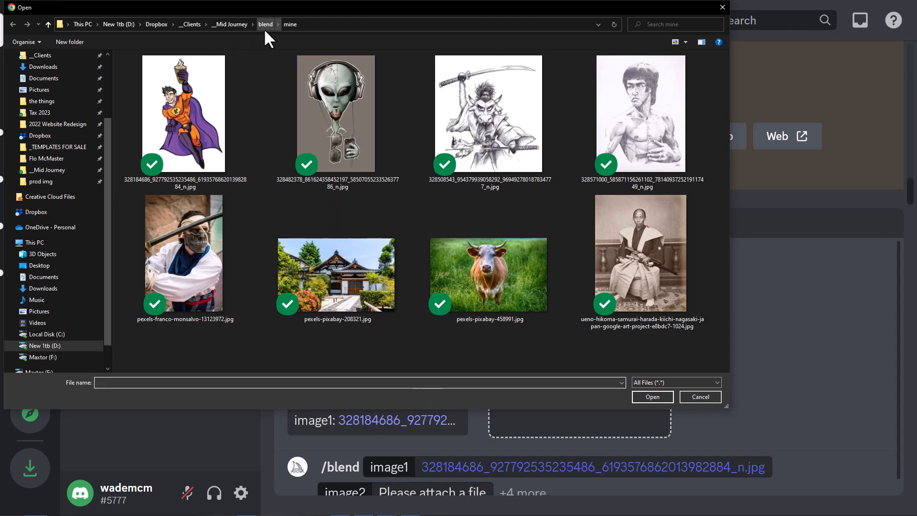
{"action": "left_click", "coordinate": [332, 281]}
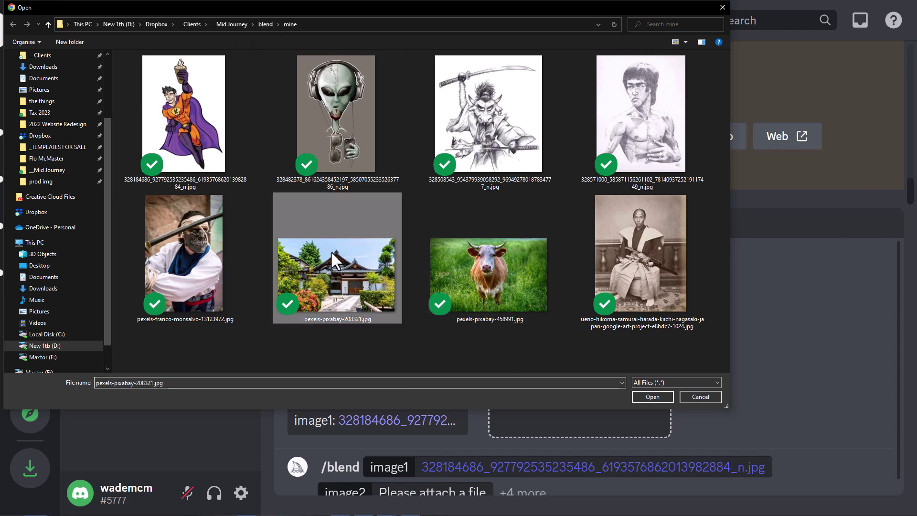
{"action": "left_click", "coordinate": [652, 398]}
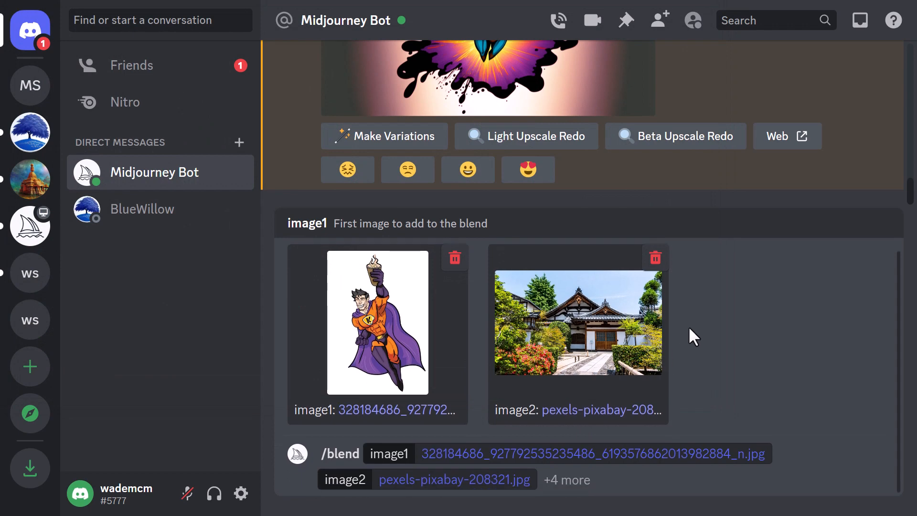
- Submit the superhero-and-temple blend to Midjourney
{"action": "left_click", "coordinate": [611, 486]}
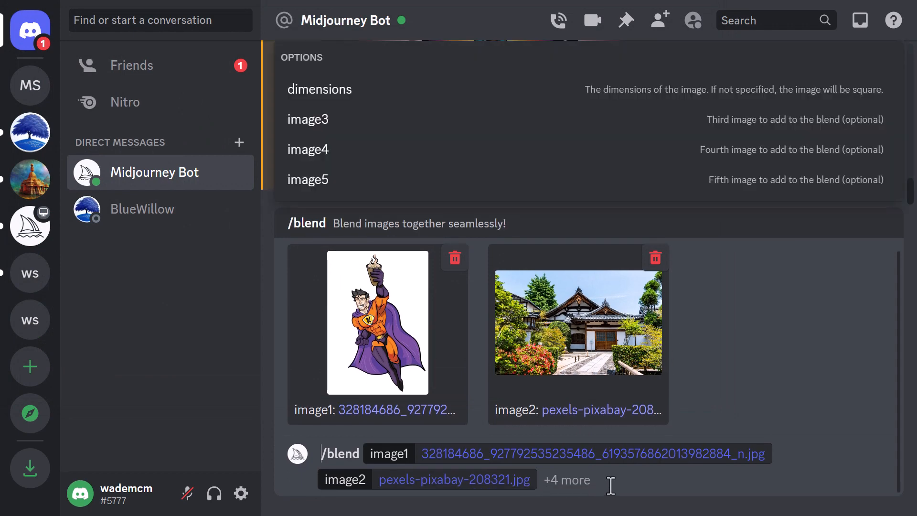
{"action": "key", "text": "Return"}
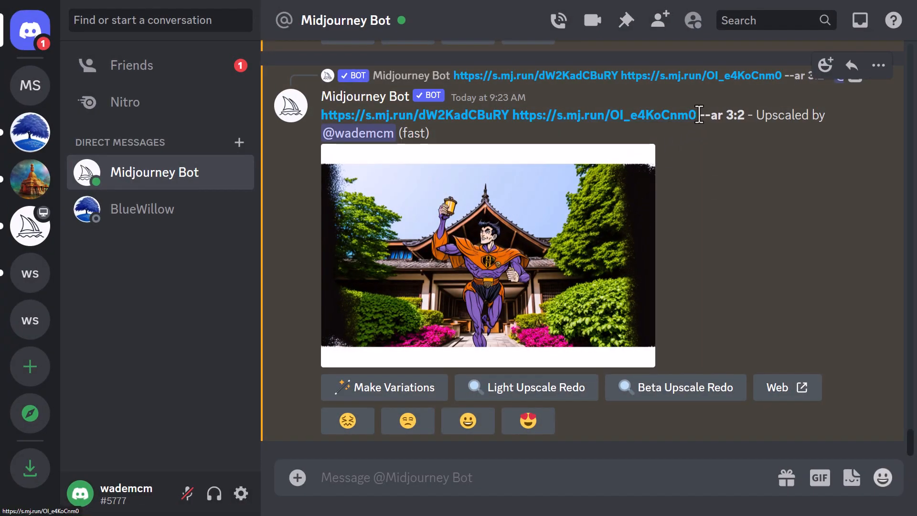
- Copy both s.mj.run image links from the blend result message
{"action": "left_click_drag", "start_coordinate": [701, 114], "coordinate": [327, 115]}
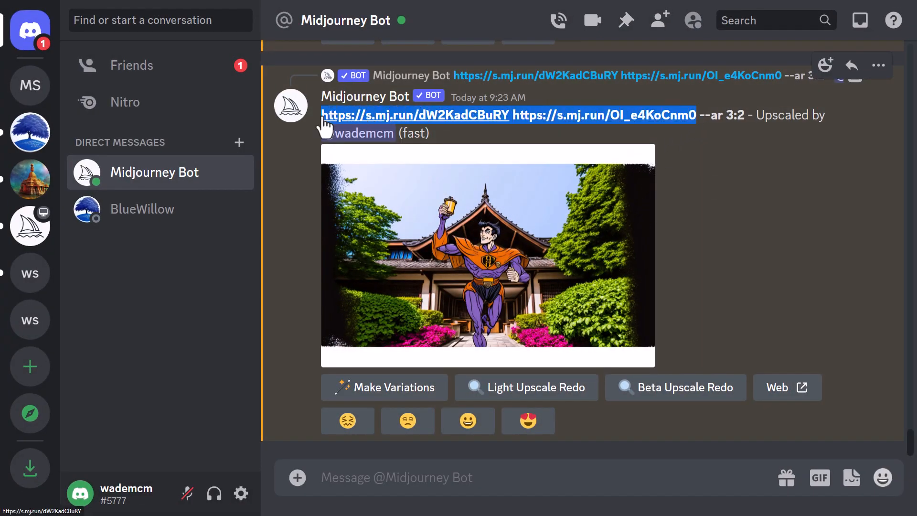
{"action": "right_click", "coordinate": [509, 123]}
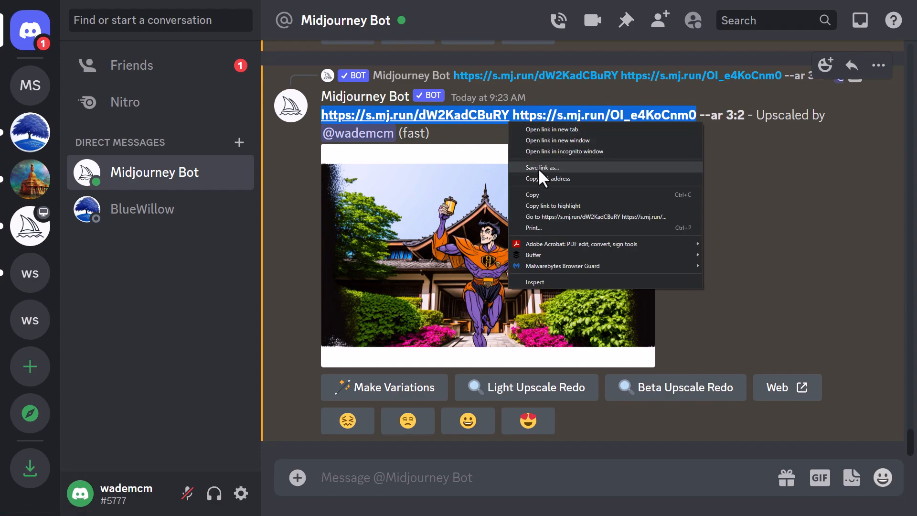
{"action": "left_click", "coordinate": [545, 195]}
- Run /imagine with the two pasted image links as the prompt
{"action": "left_click", "coordinate": [524, 476]}
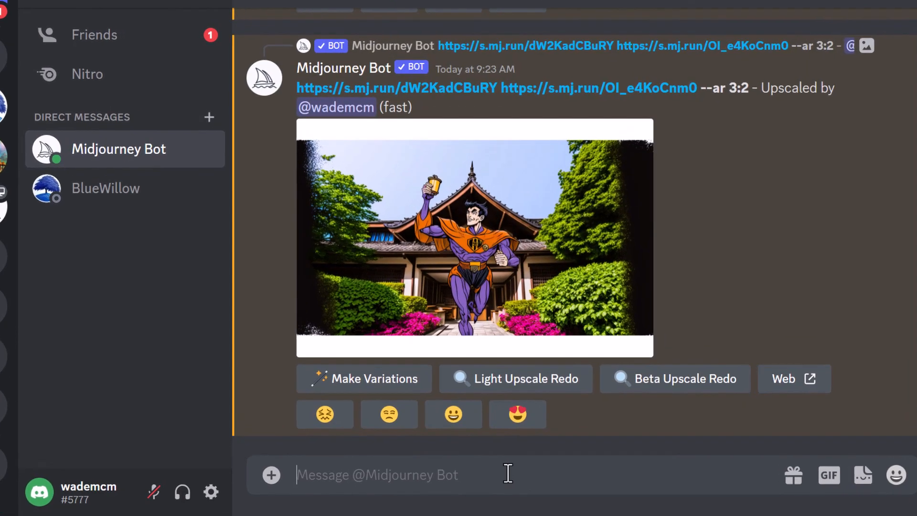
{"action": "type", "text": "/"}
{"action": "type", "text": "imagine"}
{"action": "key", "text": "Tab"}
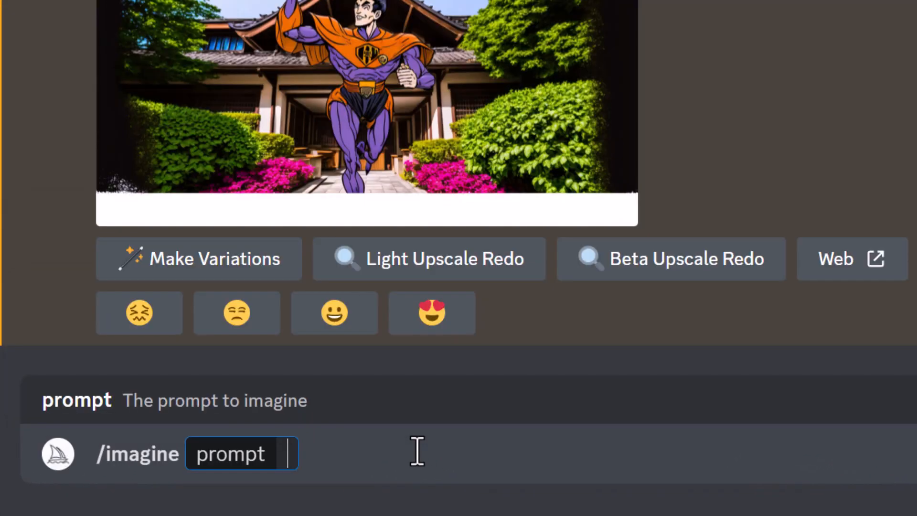
{"action": "key", "text": "ctrl+v"}
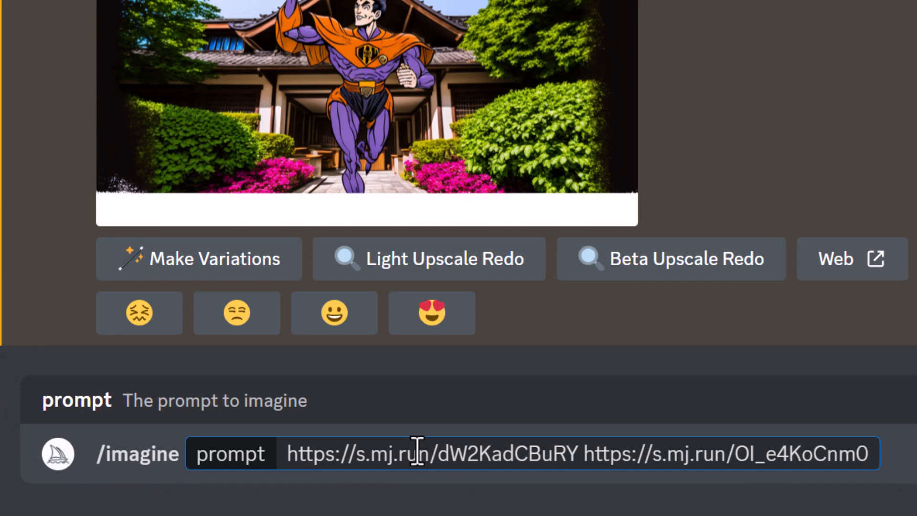
{"action": "key", "text": "Return"}
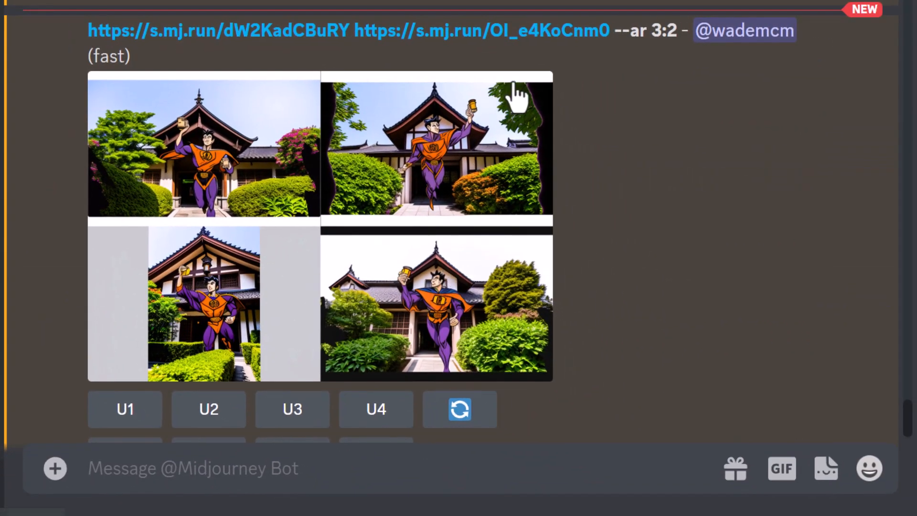
{"action": "scroll", "coordinate": [518, 95], "scroll_direction": "down", "scroll_amount": 2}
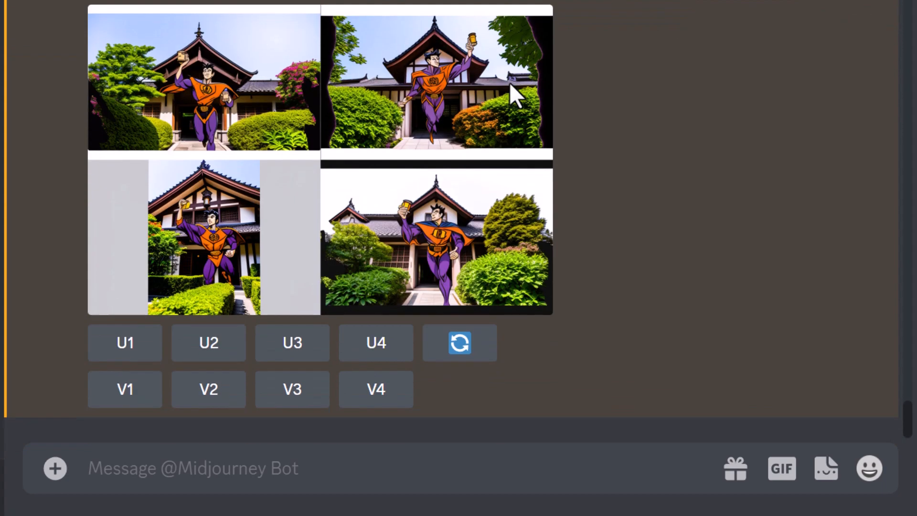
- Start a new /blend with the oni samurai sketch as image1 and the cow photo as image2
{"action": "left_click", "coordinate": [152, 469]}
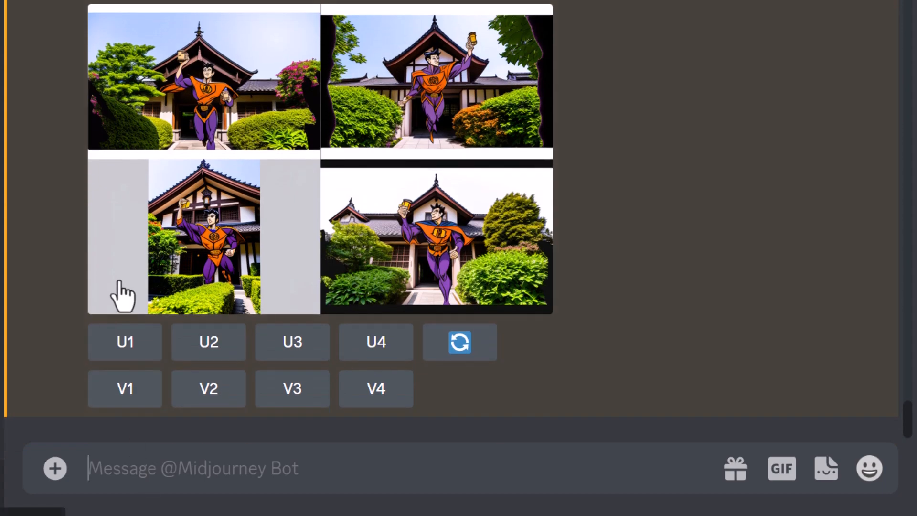
{"action": "type", "text": "/blend"}
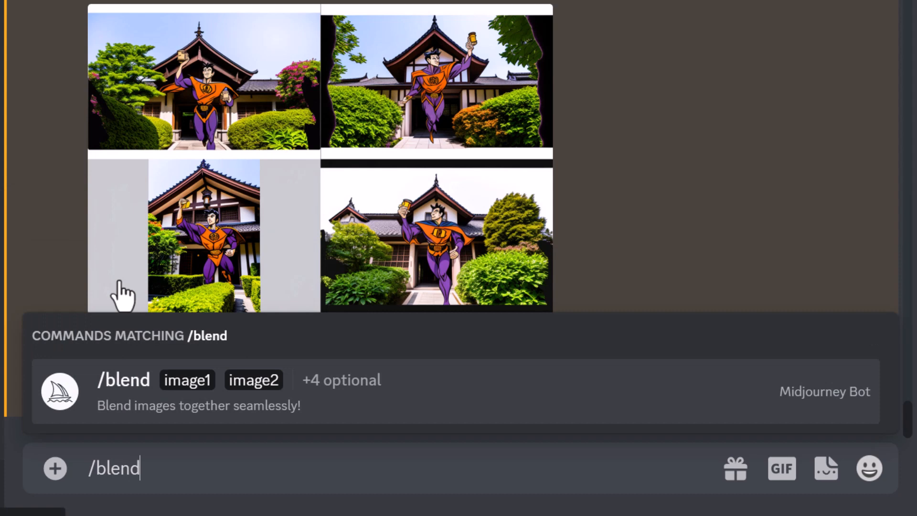
{"action": "key", "text": "Return"}
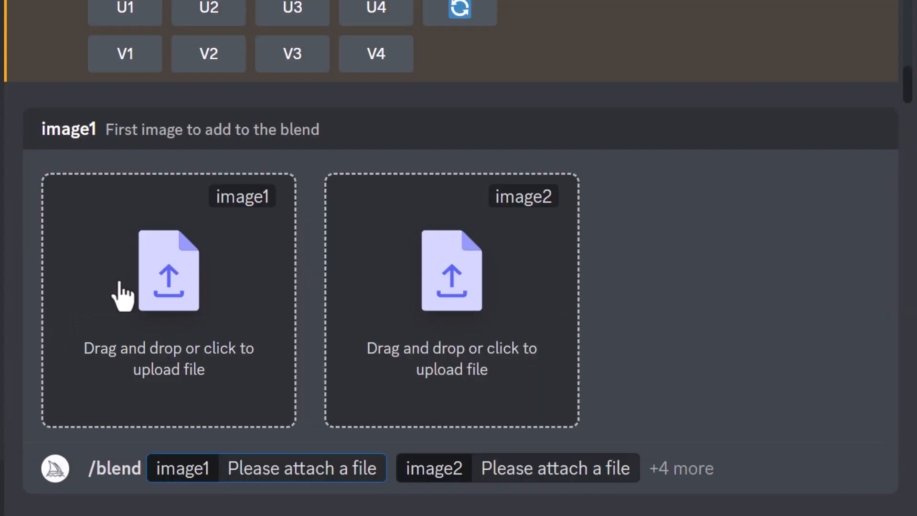
{"action": "left_click", "coordinate": [169, 287]}
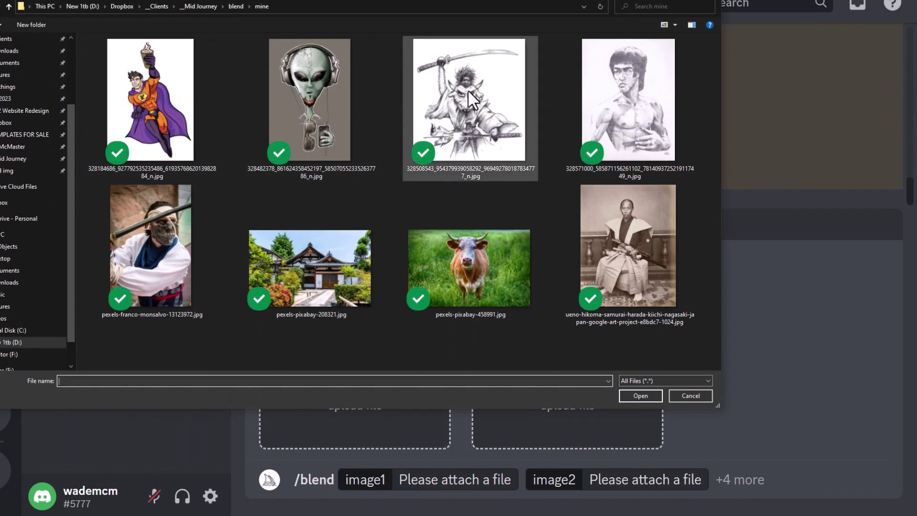
{"action": "left_click", "coordinate": [468, 90]}
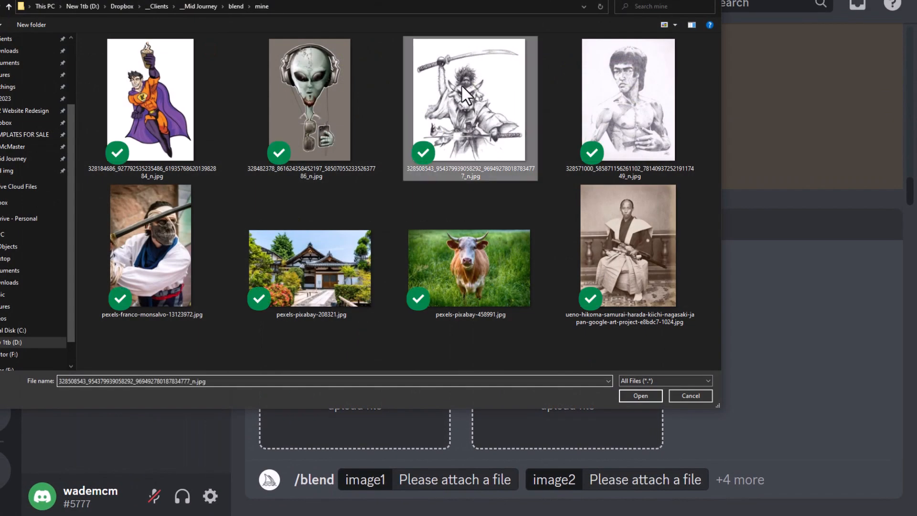
{"action": "left_click", "coordinate": [642, 395]}
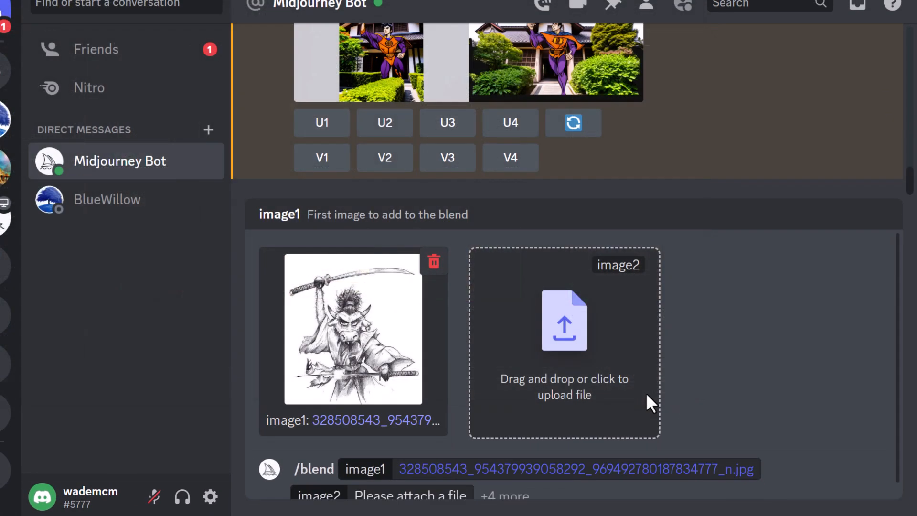
{"action": "left_click", "coordinate": [584, 337]}
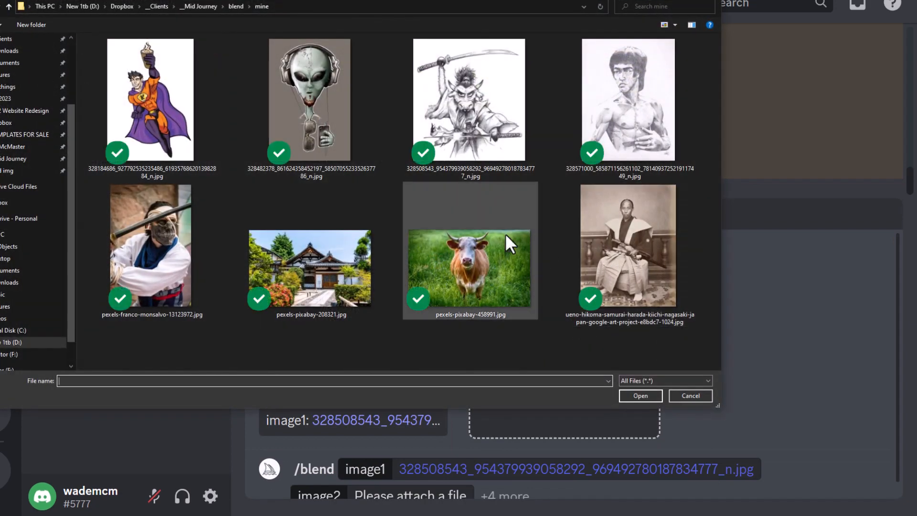
{"action": "left_click", "coordinate": [466, 249]}
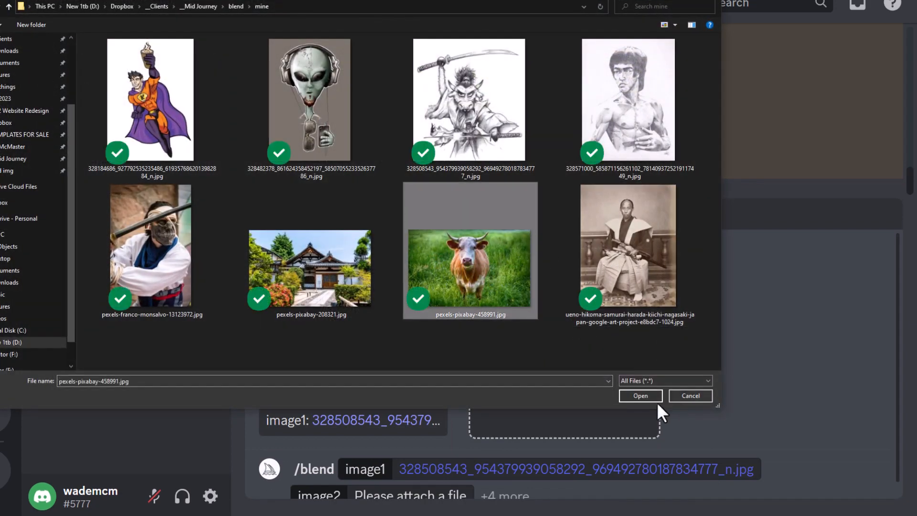
{"action": "left_click", "coordinate": [641, 396]}
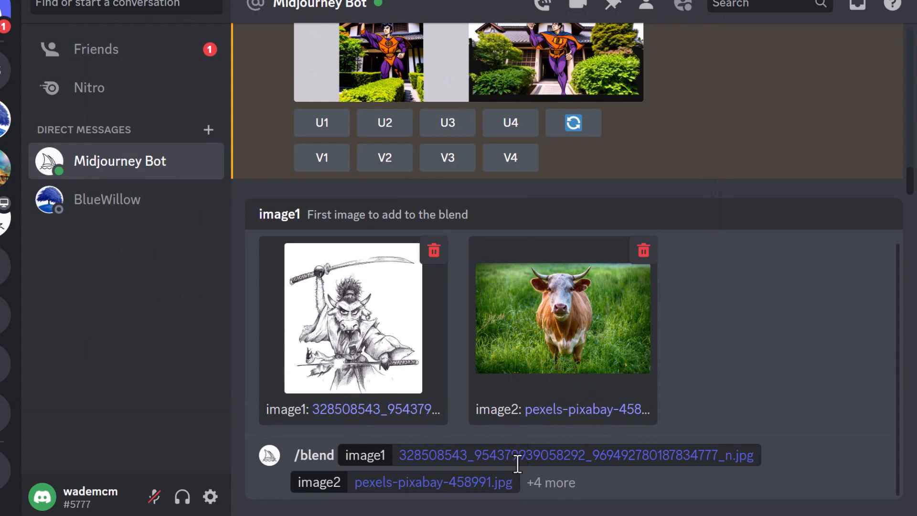
- Add an image3 option from the extra parameters, which lands misplaced at the prompt's start
{"action": "left_click", "coordinate": [525, 483]}
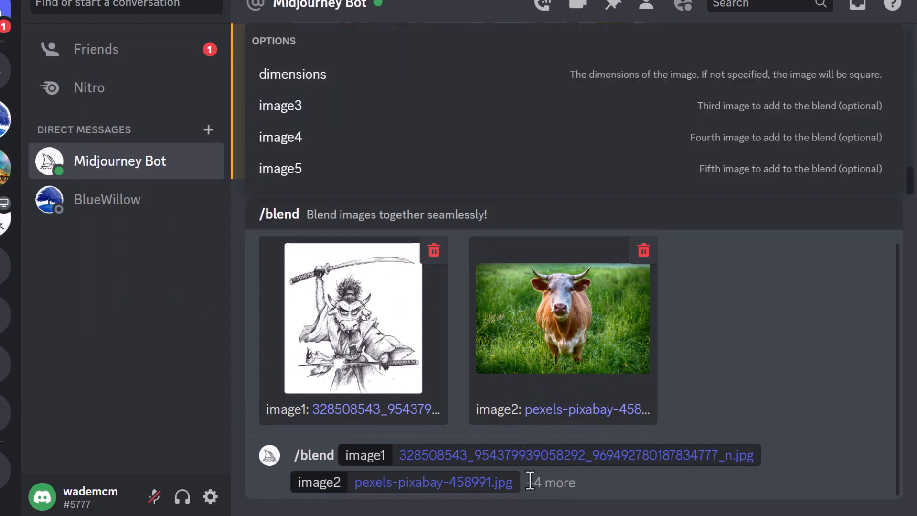
{"action": "left_click", "coordinate": [514, 481]}
{"action": "left_click", "coordinate": [281, 106]}
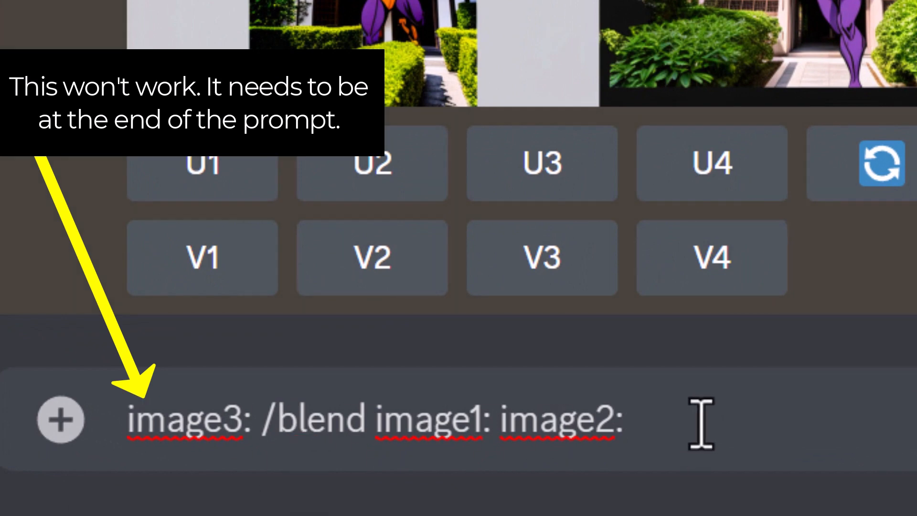
- Delete the broken prompt and restart /blend with the oni samurai sketch as image1
{"action": "left_click_drag", "start_coordinate": [688, 420], "coordinate": [137, 445]}
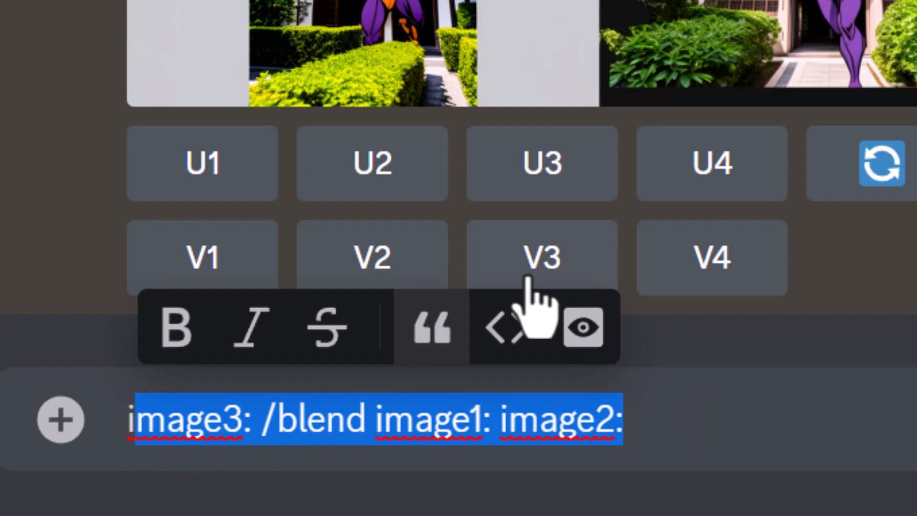
{"action": "key", "text": "BackSpace"}
{"action": "type", "text": "/blen"}
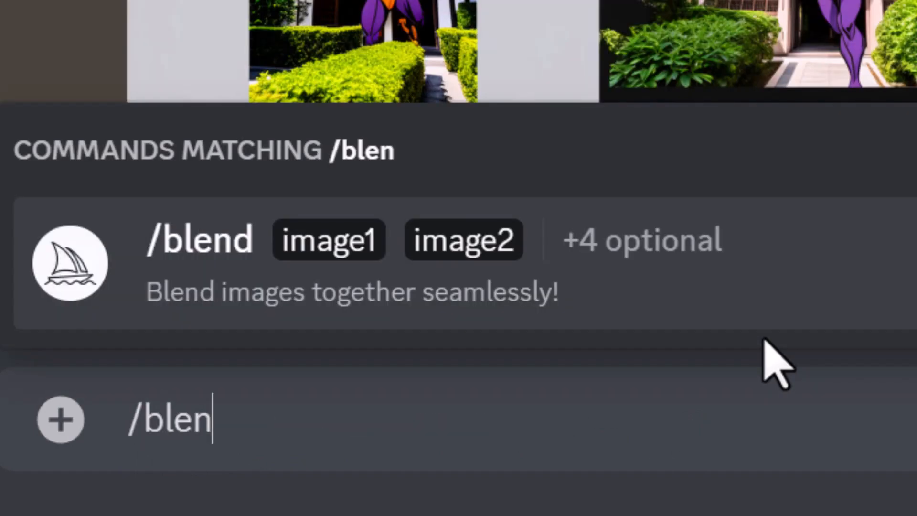
{"action": "type", "text": "d"}
{"action": "left_click", "coordinate": [359, 316]}
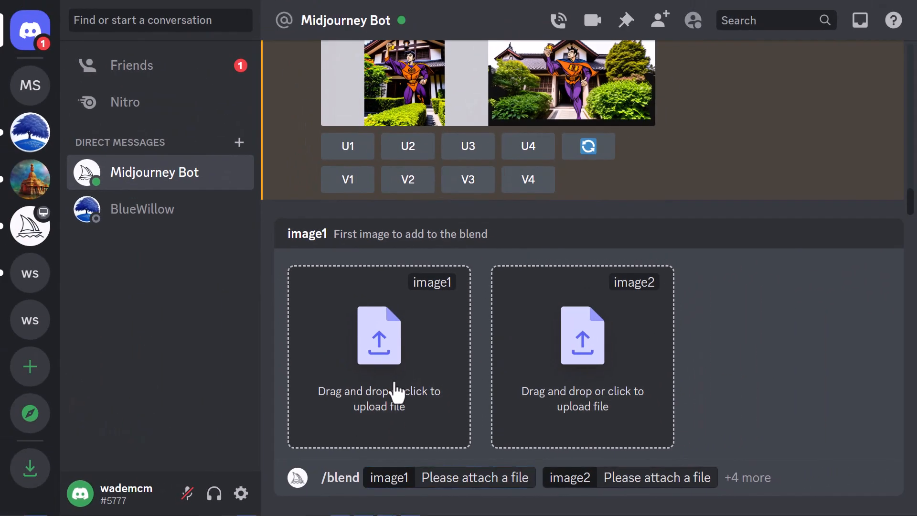
{"action": "left_click", "coordinate": [396, 426]}
{"action": "left_click", "coordinate": [490, 122]}
- Attach the cow photo as the blend's second image
{"action": "left_click", "coordinate": [652, 397]}
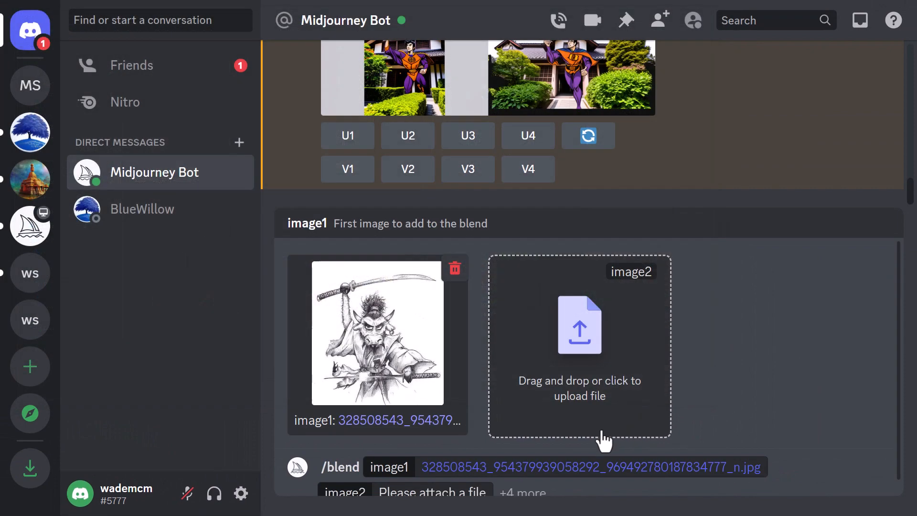
{"action": "left_click", "coordinate": [594, 389]}
{"action": "left_click", "coordinate": [490, 276]}
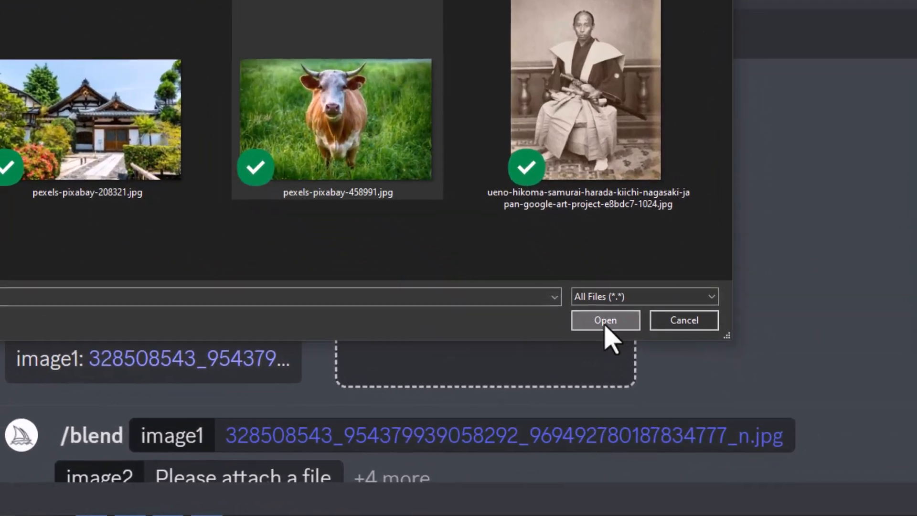
{"action": "left_click", "coordinate": [642, 379]}
- Add image3 with the seated samurai photograph and begin an image4 slot
{"action": "left_click", "coordinate": [414, 467]}
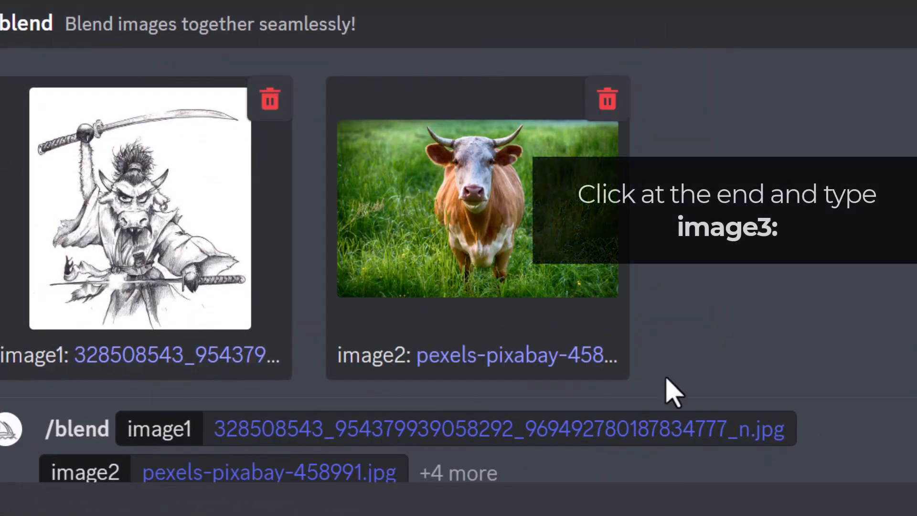
{"action": "type", "text": "image3"}
{"action": "key", "text": "colon"}
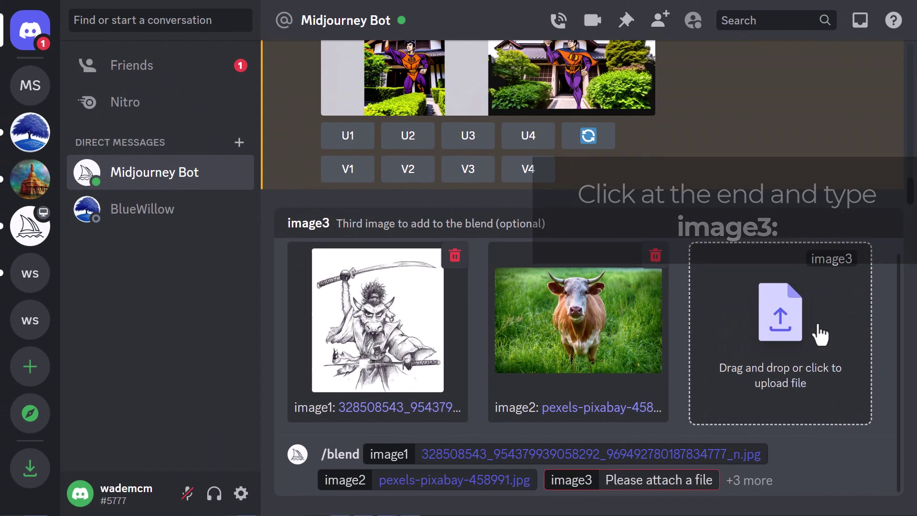
{"action": "left_click", "coordinate": [817, 321]}
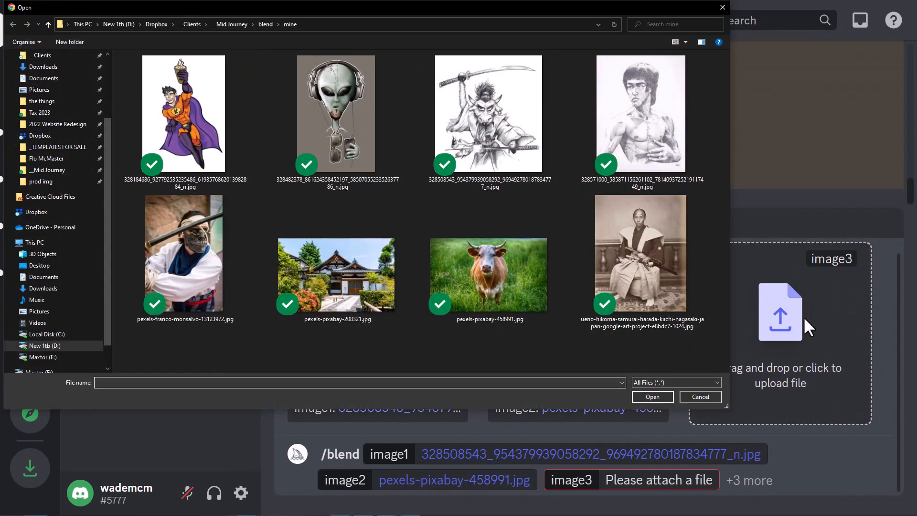
{"action": "left_click", "coordinate": [635, 237]}
{"action": "left_click", "coordinate": [652, 397]}
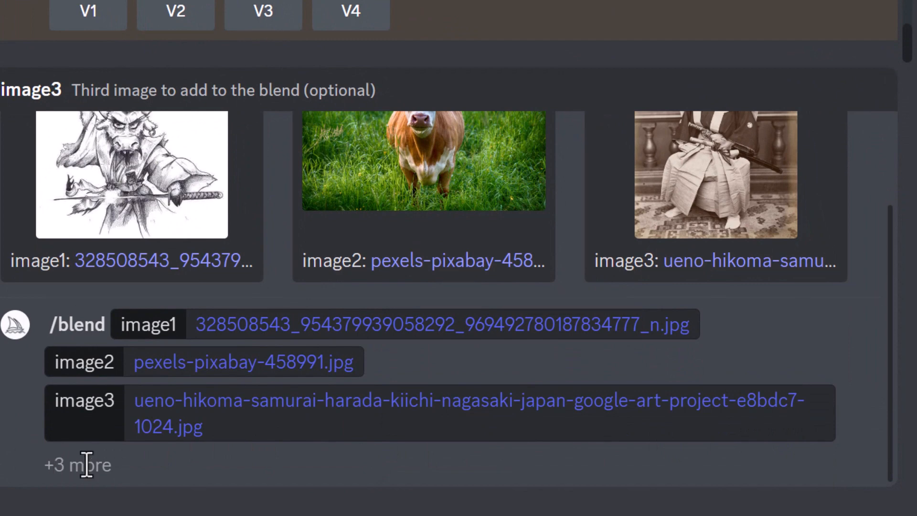
{"action": "left_click", "coordinate": [64, 462]}
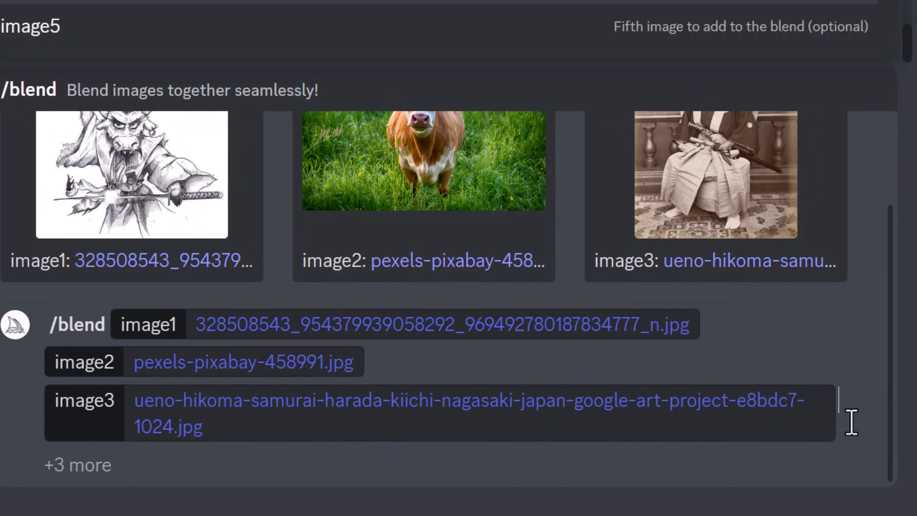
{"action": "type", "text": "image"}
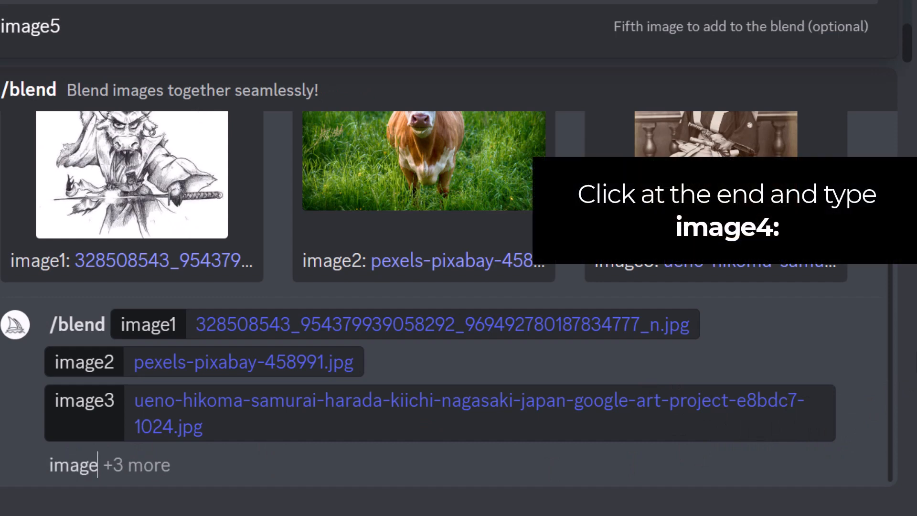
{"action": "type", "text": "4:"}
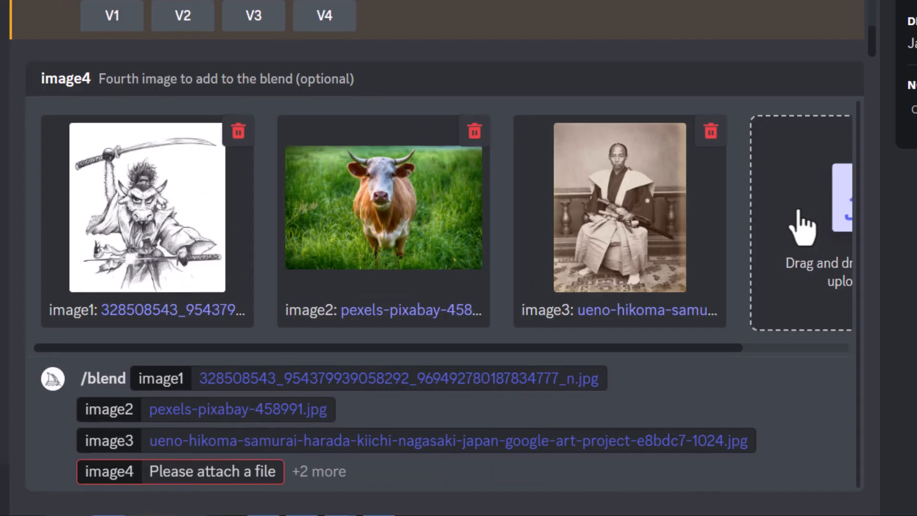
- Attach the Japanese house photo as image4 and the masked samurai pexels-franco-monsalvo-13123972.jpg as image5
{"action": "left_click", "coordinate": [799, 222]}
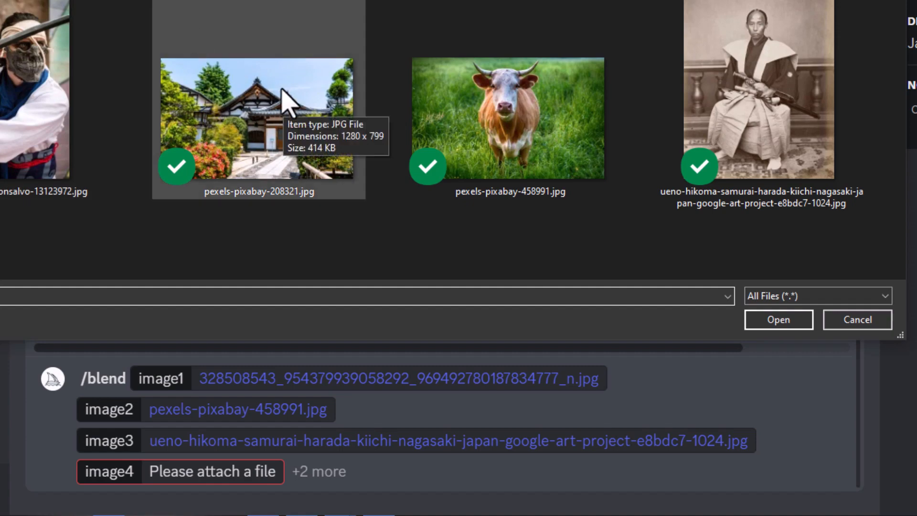
{"action": "double_click", "coordinate": [287, 100]}
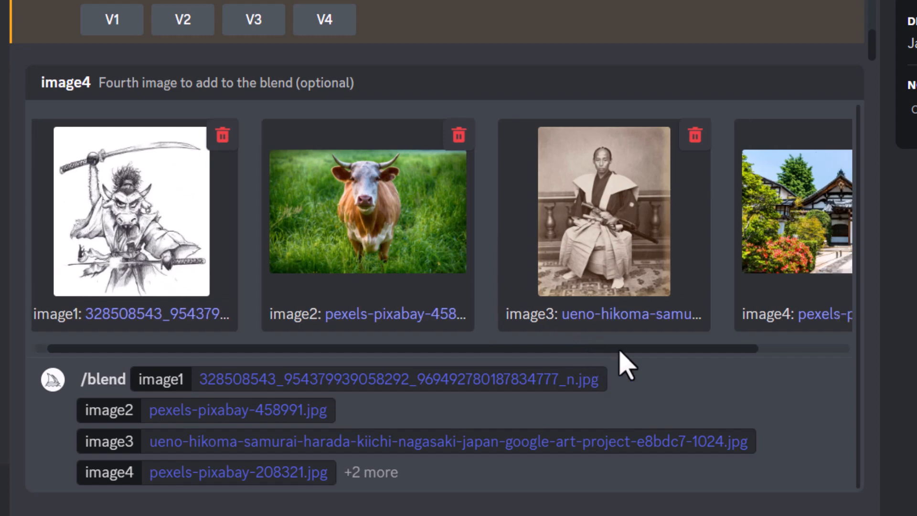
{"action": "left_click_drag", "start_coordinate": [626, 349], "coordinate": [806, 350]}
{"action": "left_click", "coordinate": [343, 476]}
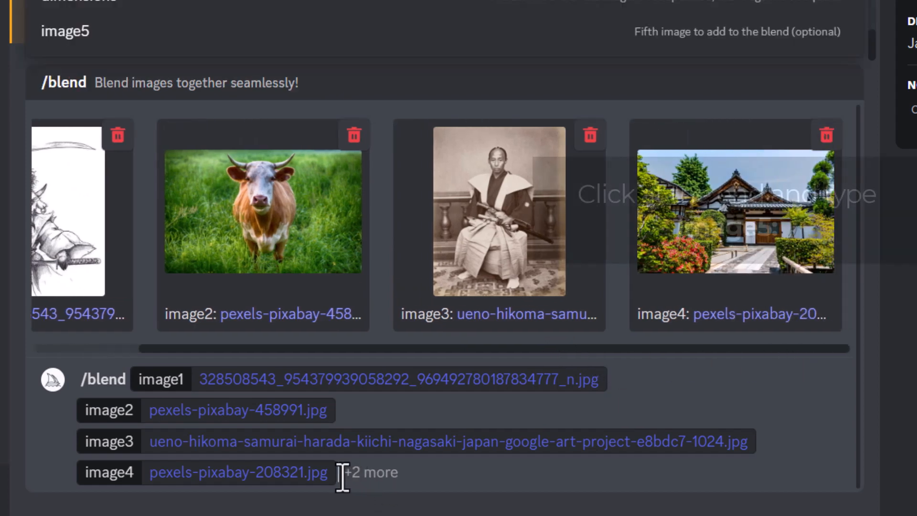
{"action": "type", "text": "image5"}
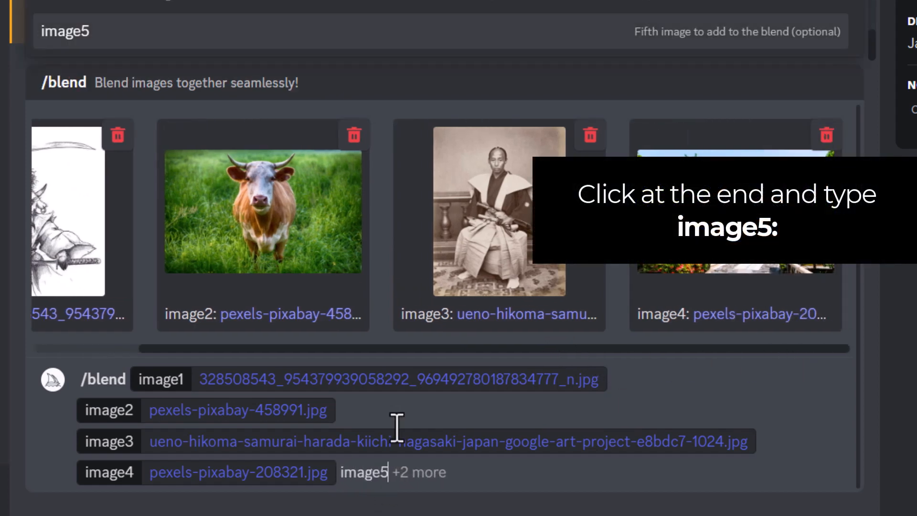
{"action": "type", "text": ":"}
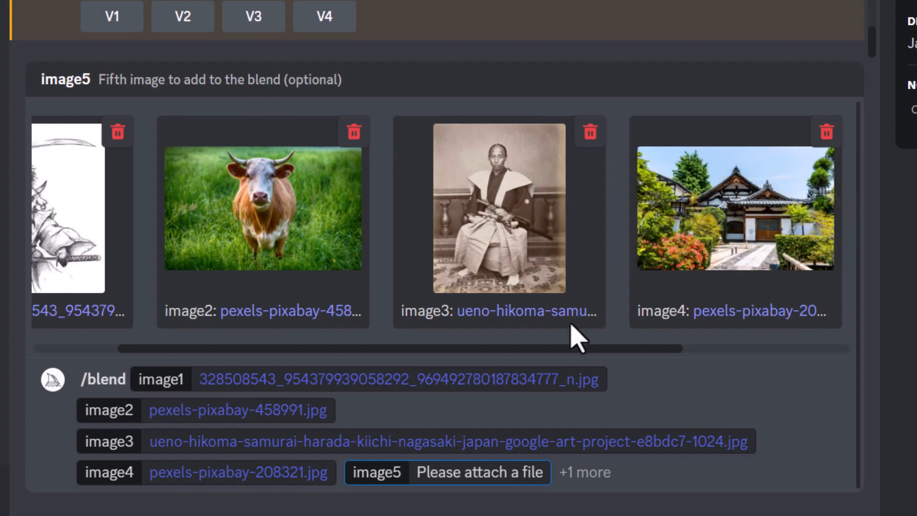
{"action": "left_click_drag", "start_coordinate": [577, 349], "coordinate": [789, 358]}
{"action": "left_click", "coordinate": [738, 207]}
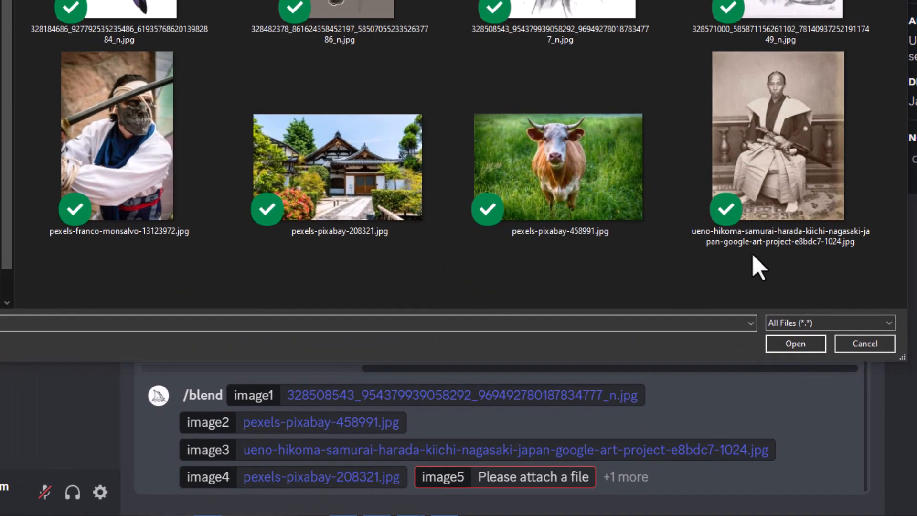
{"action": "left_click", "coordinate": [120, 110]}
{"action": "left_click", "coordinate": [796, 344]}
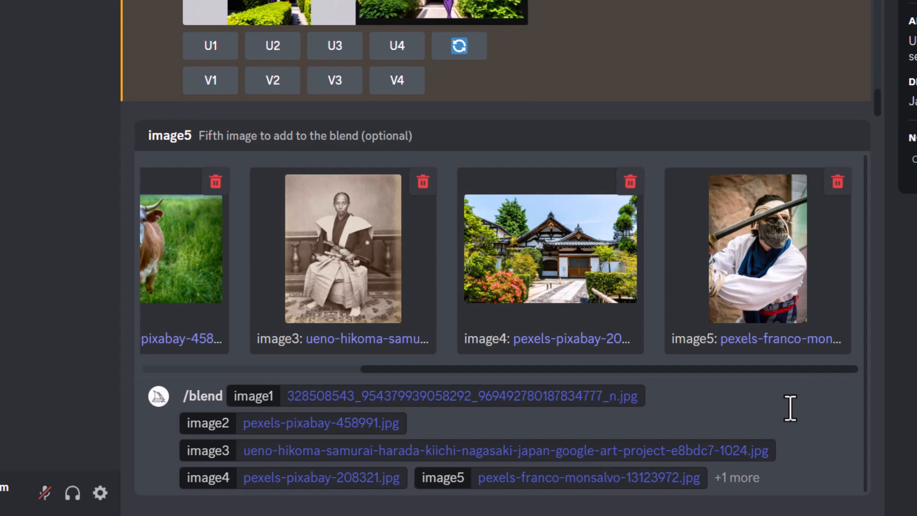
{"action": "left_click", "coordinate": [791, 477]}
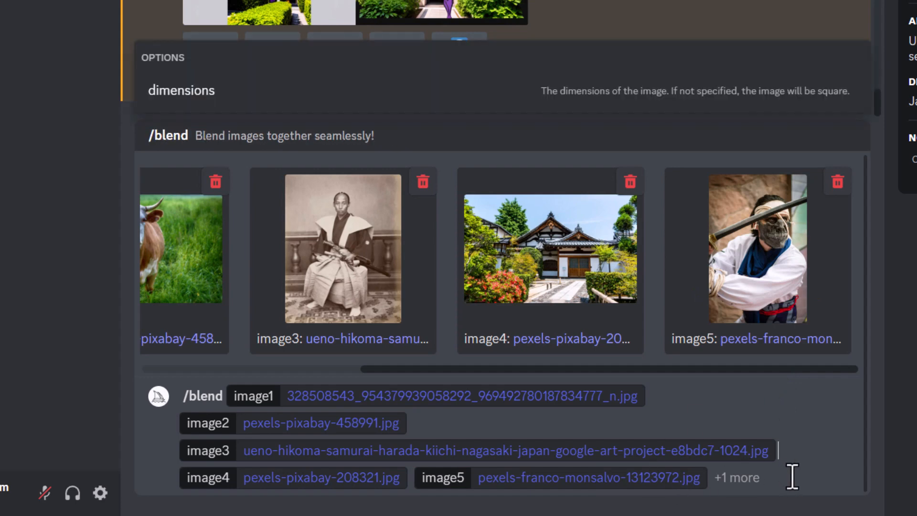
- Submit the five-image oni samurai blend and close the full-size result preview
{"action": "key", "text": "Return"}
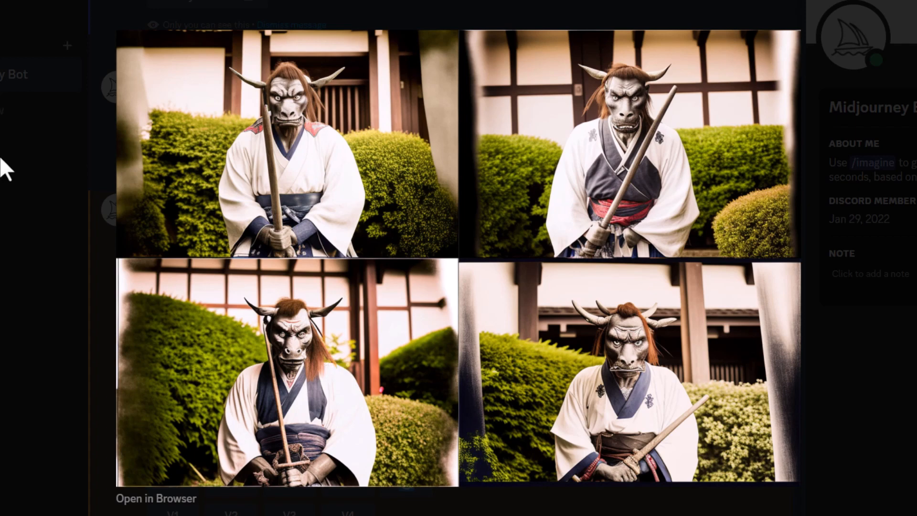
{"action": "left_click", "coordinate": [4, 168]}
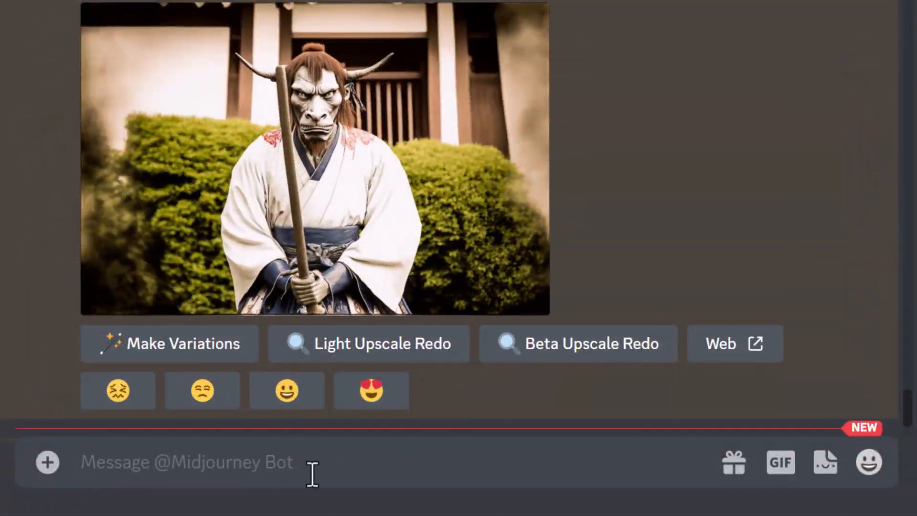
{"action": "type", "text": "/imagine prompt cyberpunk, neon abstract design"}
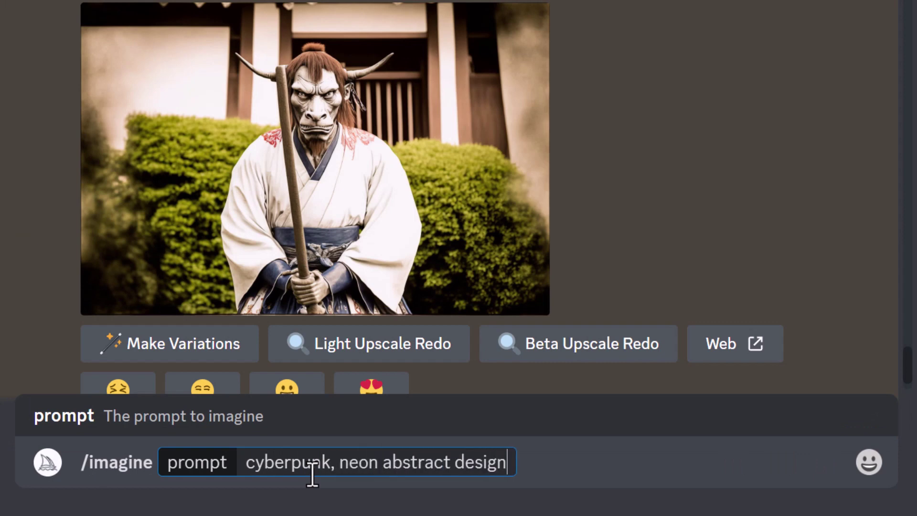
- Generate 'cyberpunk, neon abstract design' with /imagine and upscale its first result (U1)
{"action": "key", "text": "Return"}
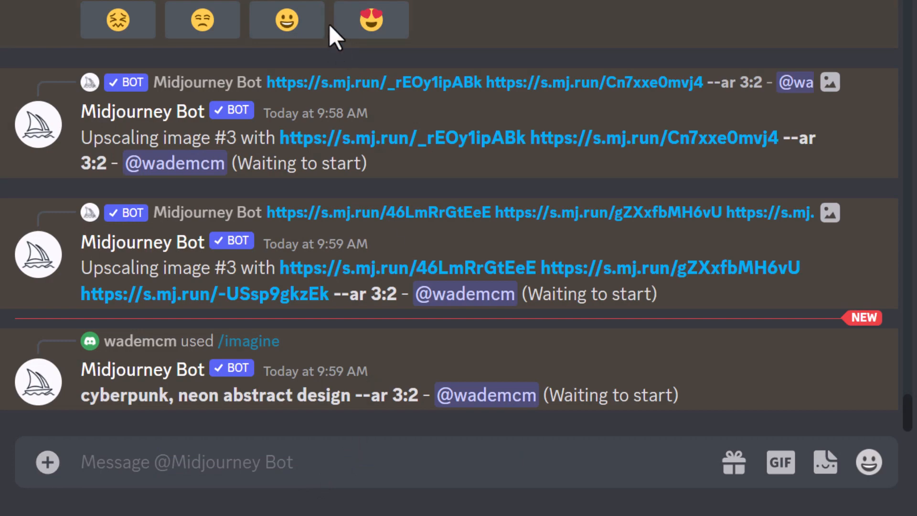
{"action": "scroll", "coordinate": [329, 23], "scroll_direction": "up", "scroll_amount": 3}
{"action": "left_click", "coordinate": [297, 24]}
{"action": "right_click", "coordinate": [443, 248]}
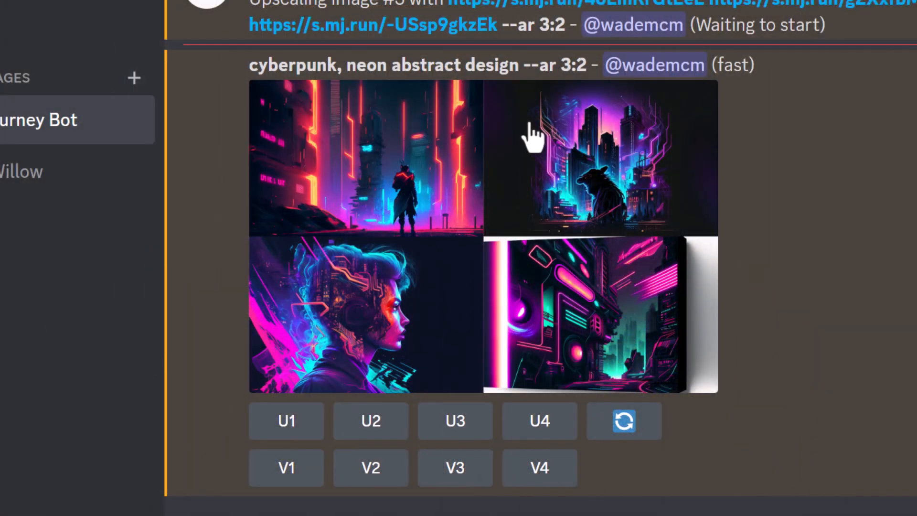
{"action": "left_click", "coordinate": [289, 423]}
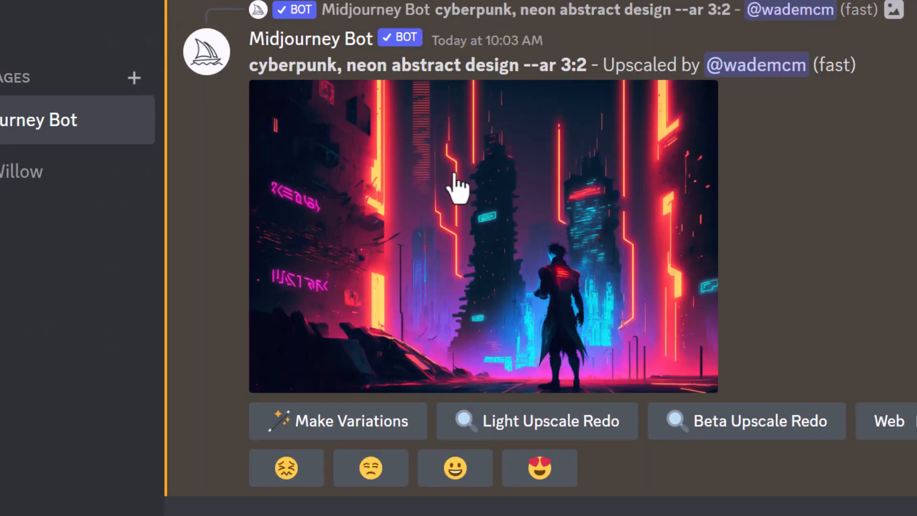
- Save the upscaled cyberpunk image to disk and start a new command message
{"action": "left_click", "coordinate": [459, 187]}
{"action": "right_click", "coordinate": [447, 145]}
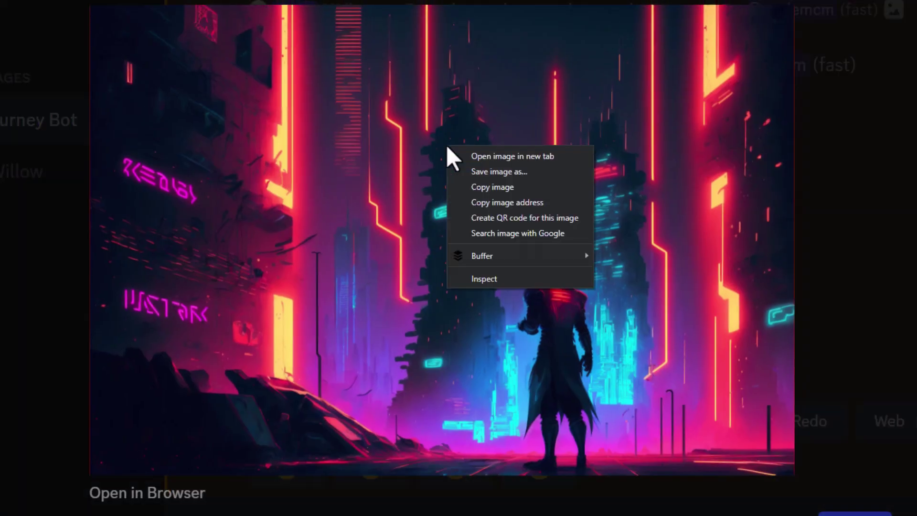
{"action": "left_click", "coordinate": [478, 170]}
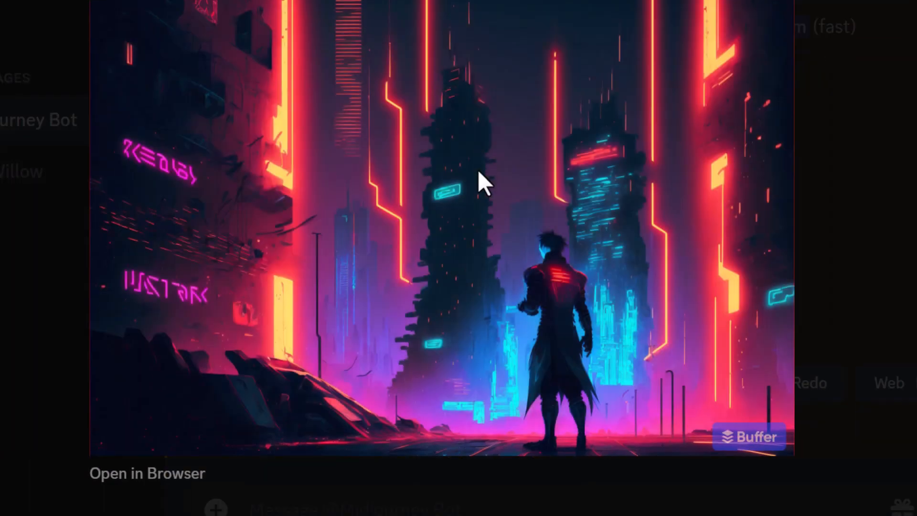
{"action": "left_click", "coordinate": [555, 450]}
{"action": "type", "text": "/blend"}
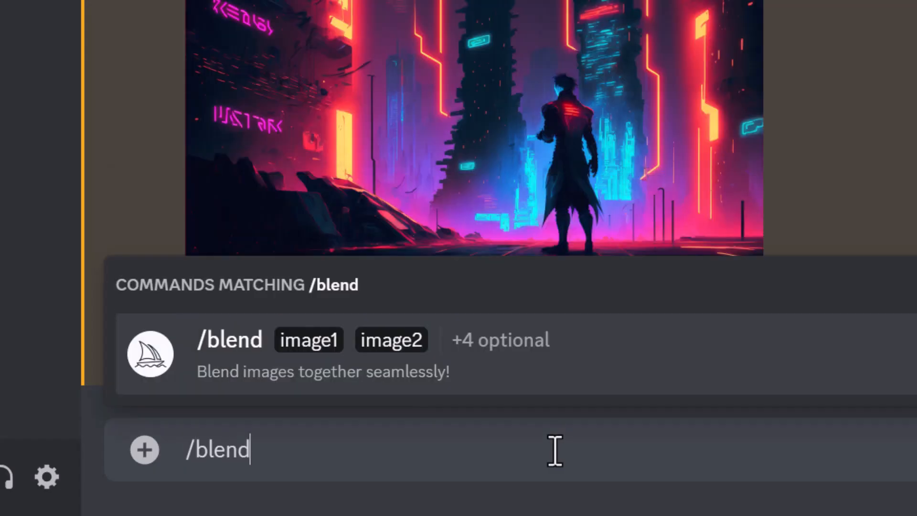
- Start a /blend with the upscaled oni samurai PNG as image1
{"action": "key", "text": "Return"}
{"action": "left_click", "coordinate": [301, 315]}
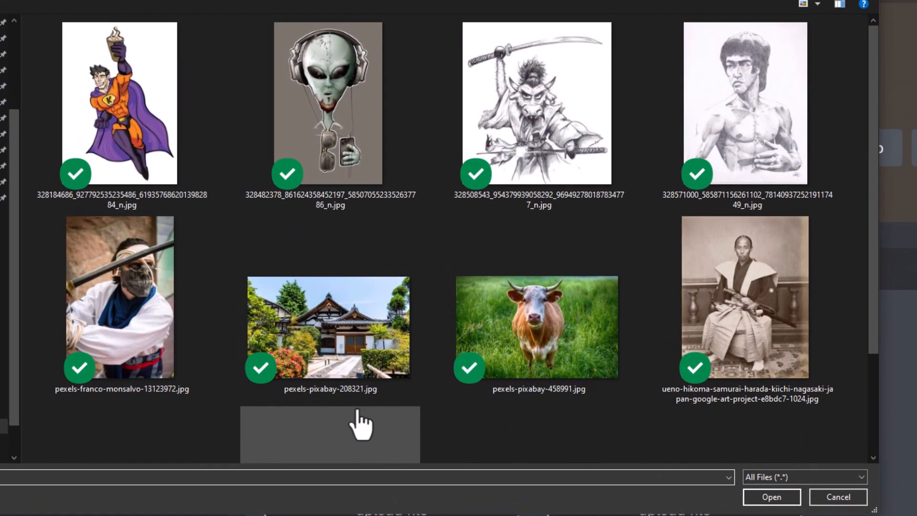
{"action": "left_click", "coordinate": [346, 385]}
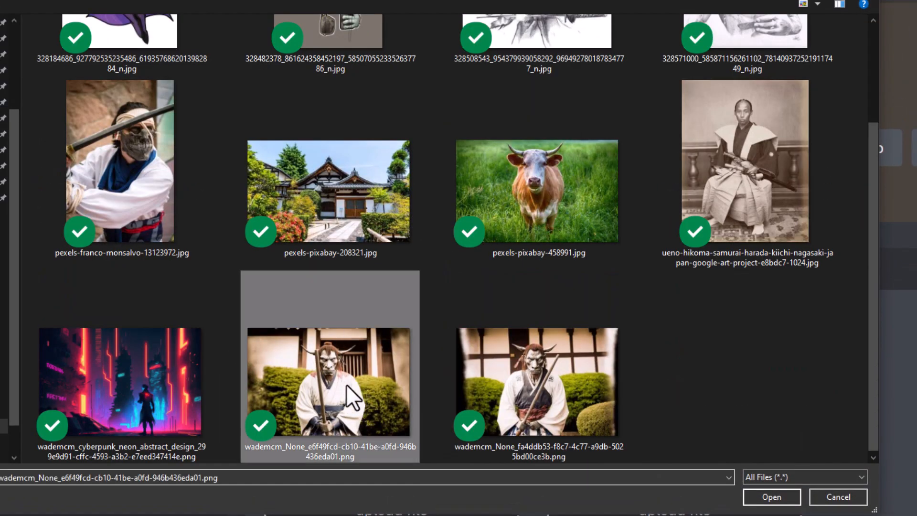
{"action": "left_click", "coordinate": [772, 498]}
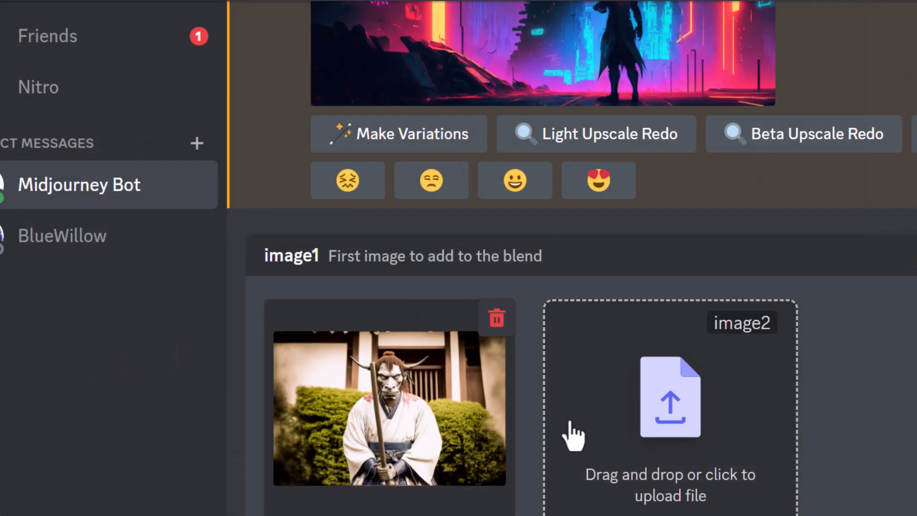
- Attach the cyberpunk neon city PNG as image2
{"action": "left_click", "coordinate": [627, 419]}
{"action": "scroll", "coordinate": [507, 359], "scroll_direction": "down", "scroll_amount": 3}
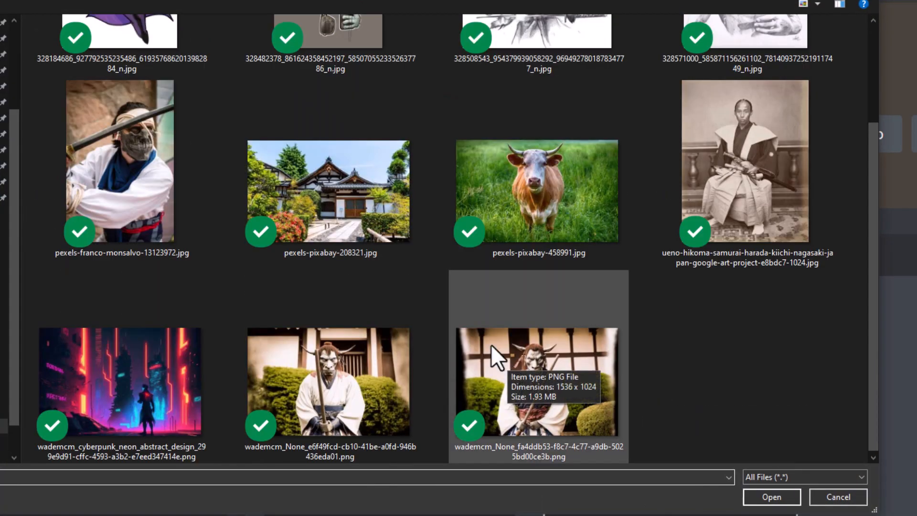
{"action": "left_click", "coordinate": [130, 388]}
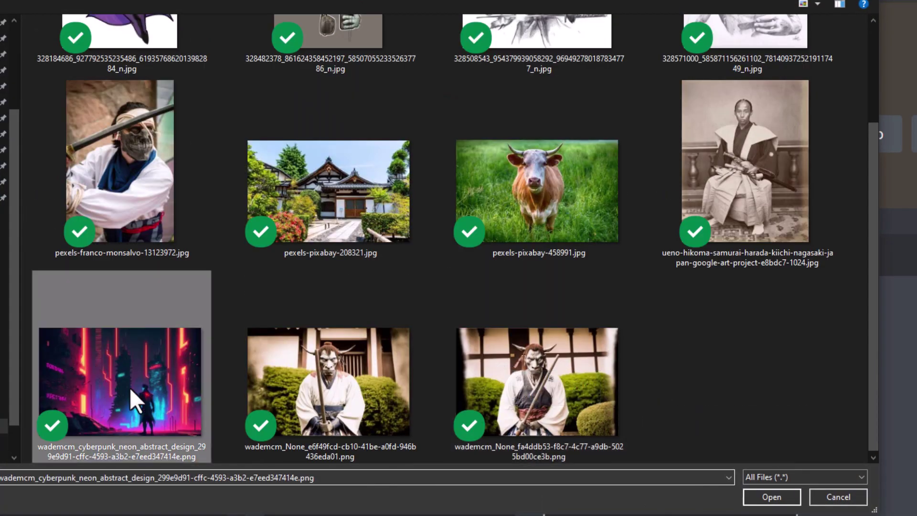
{"action": "left_click", "coordinate": [772, 498]}
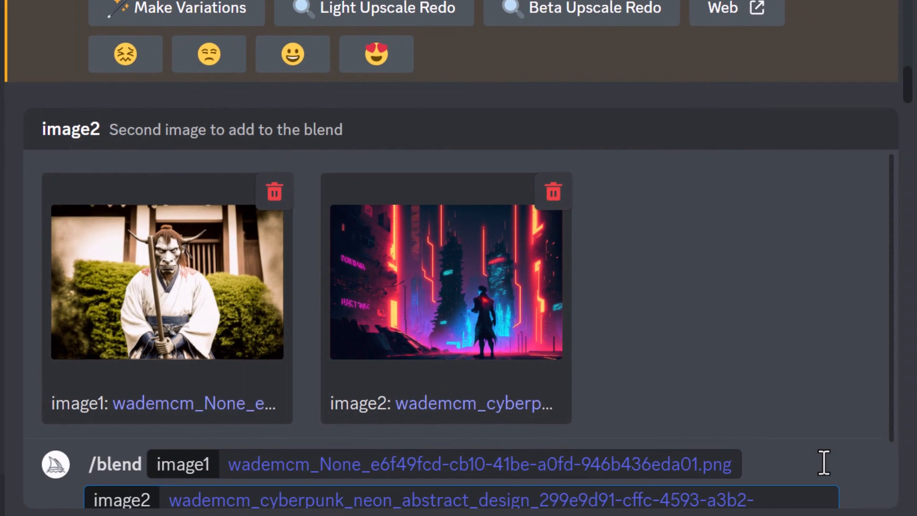